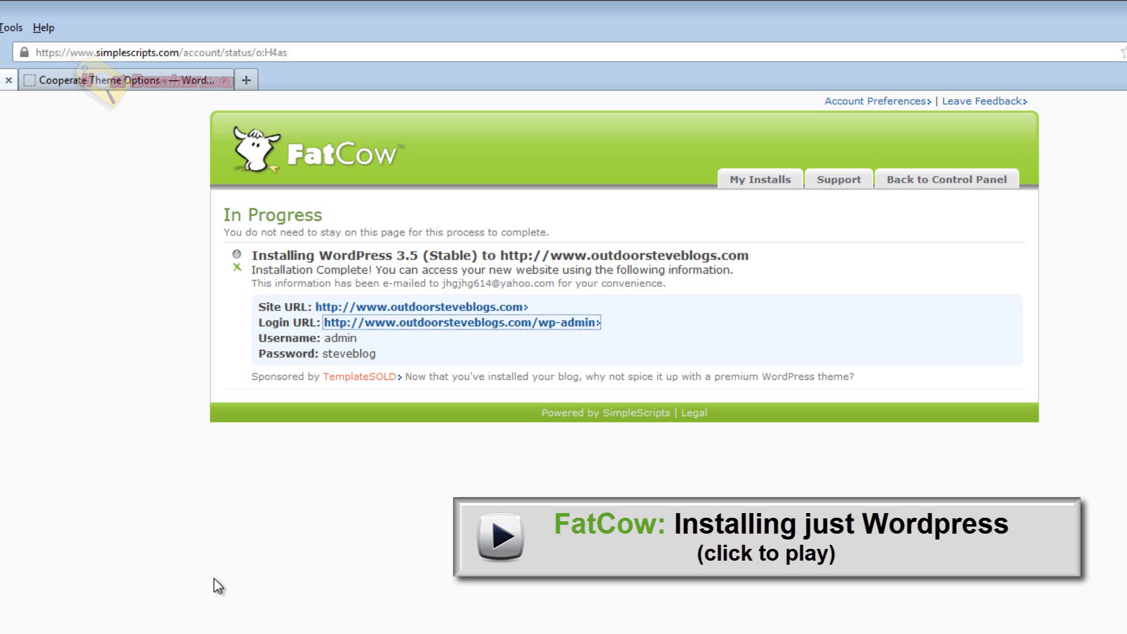
Step: Open the login link in a new tab and sign in as admin
right_click(470, 327)
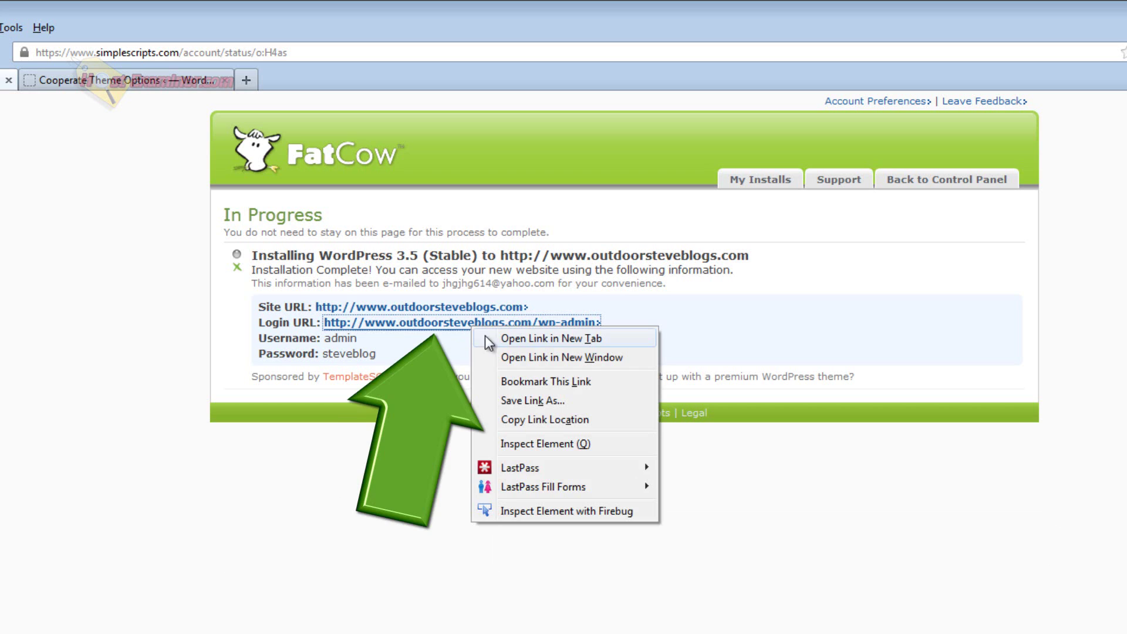
click(492, 340)
click(124, 81)
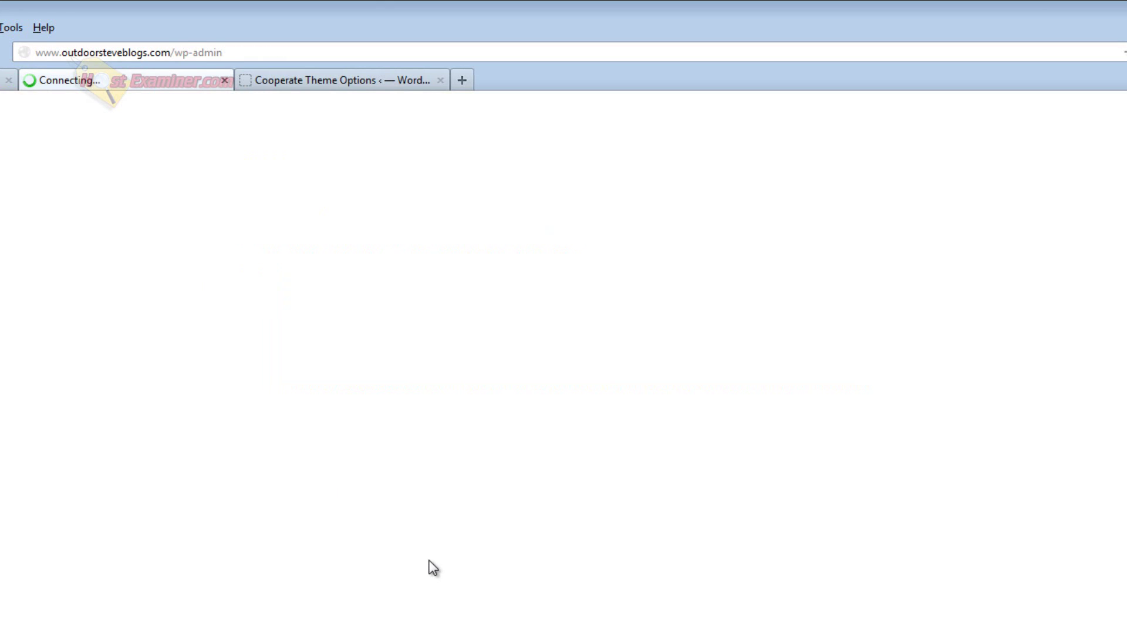
click(832, 324)
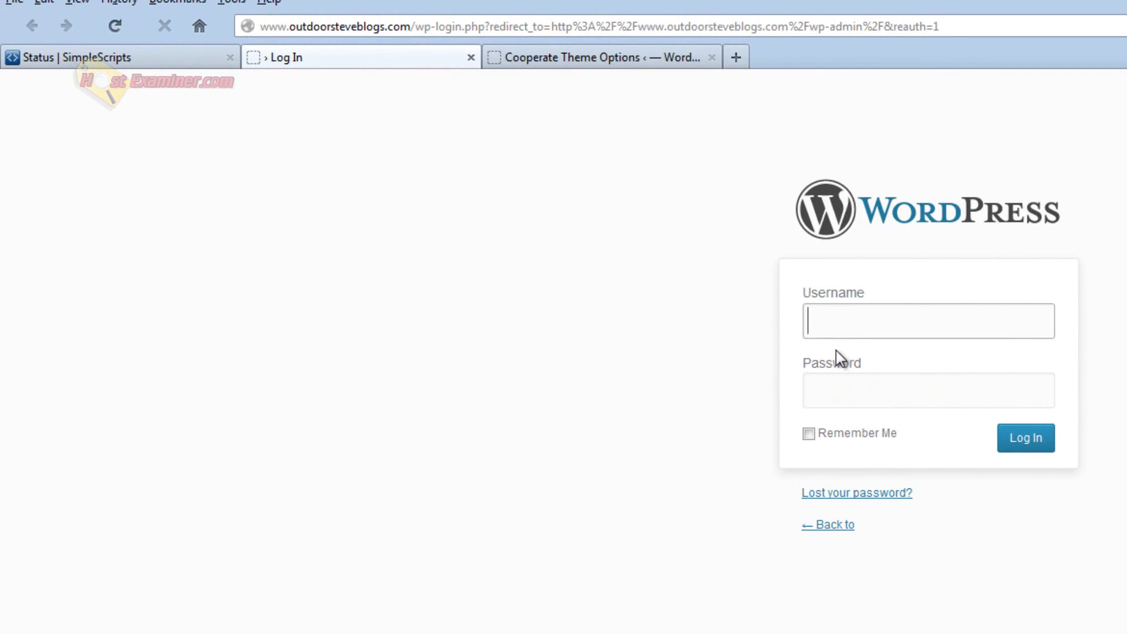
click(839, 349)
click(830, 399)
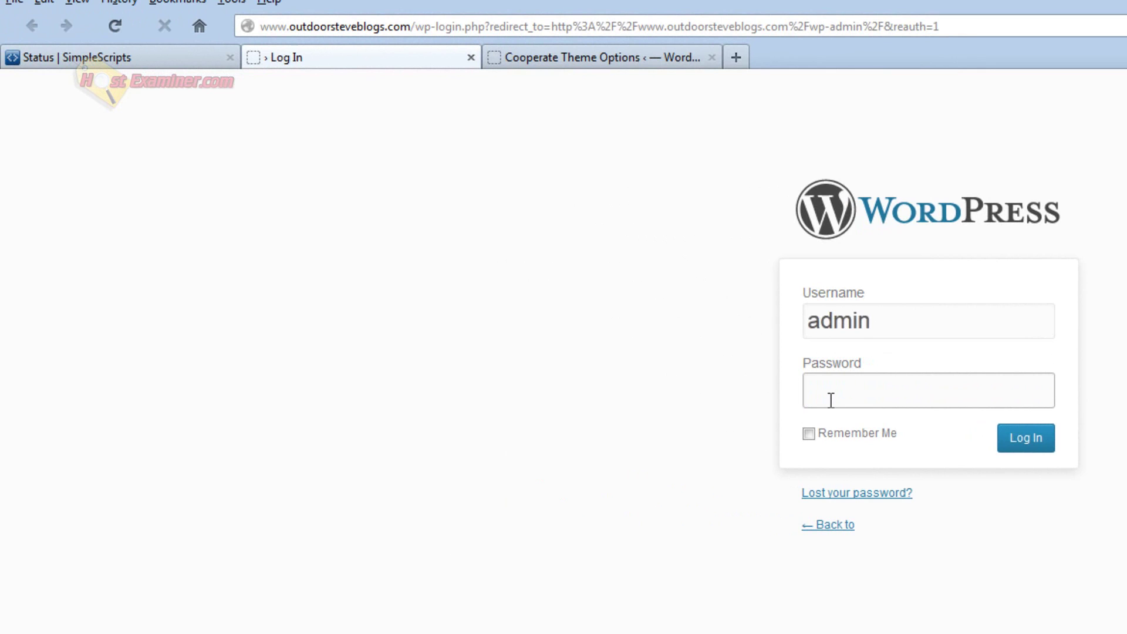
text(*********)
key(Return)
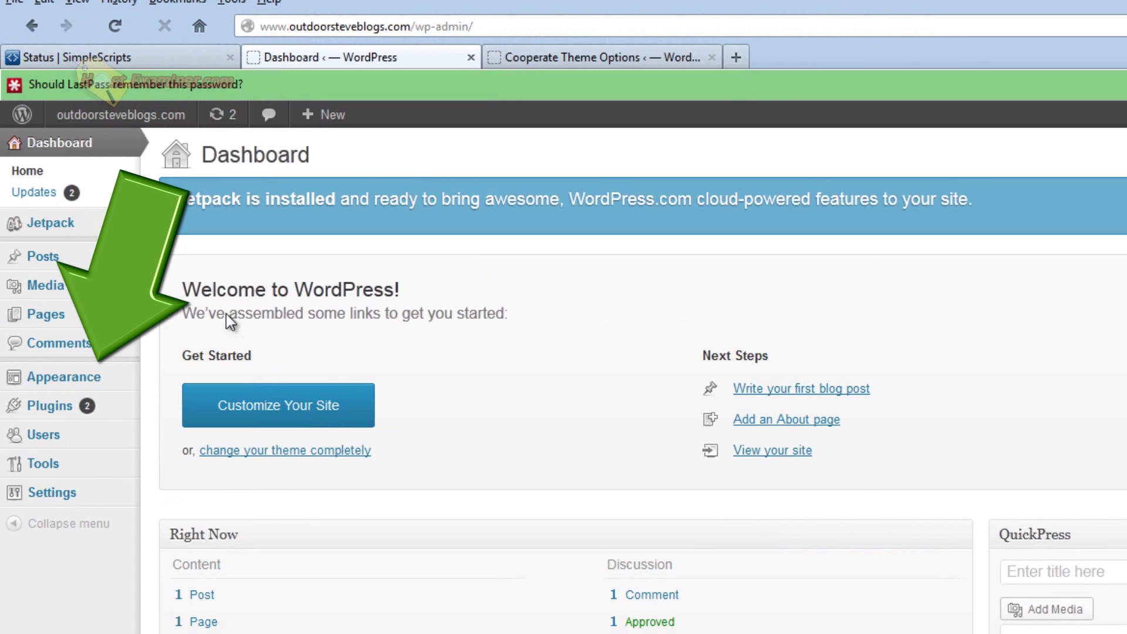
mouse_move(62, 377)
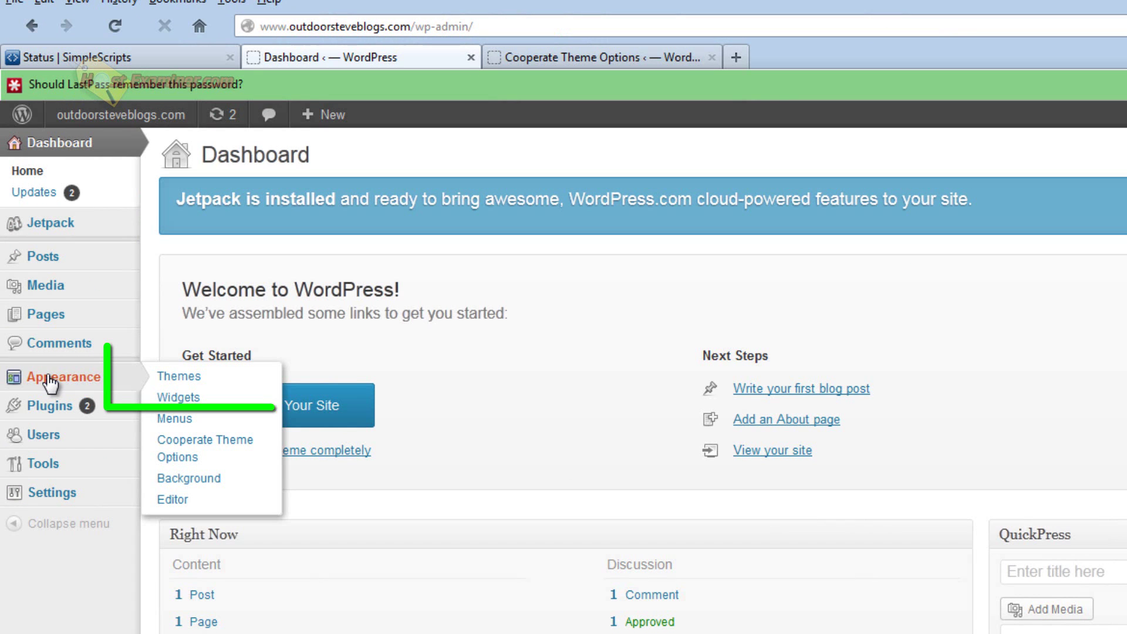
Step: Go to Appearance > Themes > Install Themes > Upload and browse for a theme zip
click(166, 376)
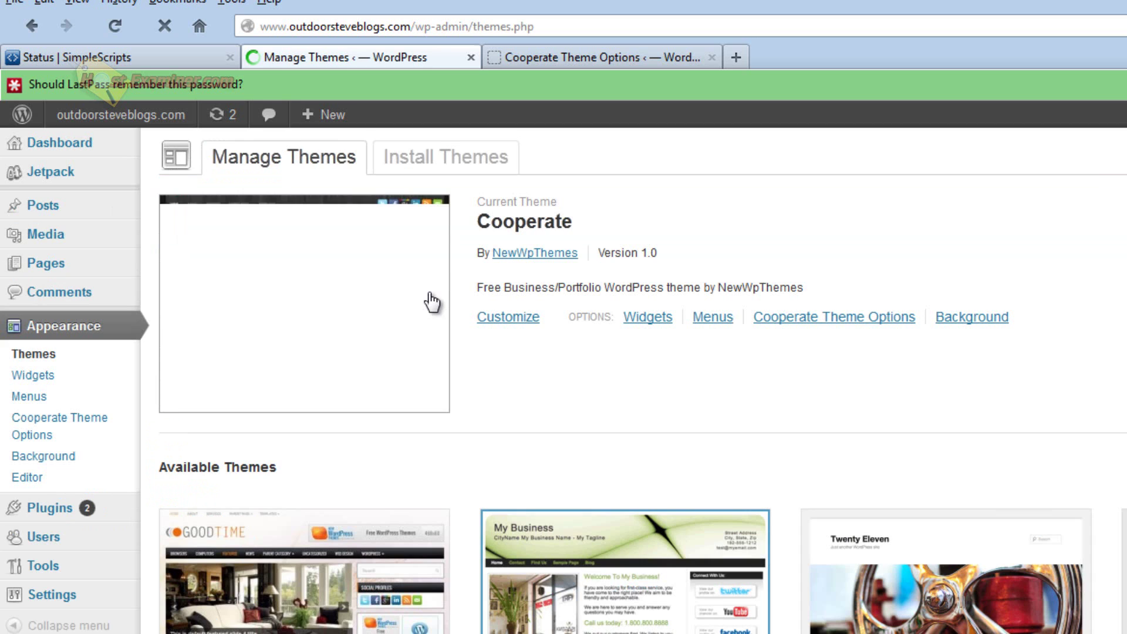
click(440, 159)
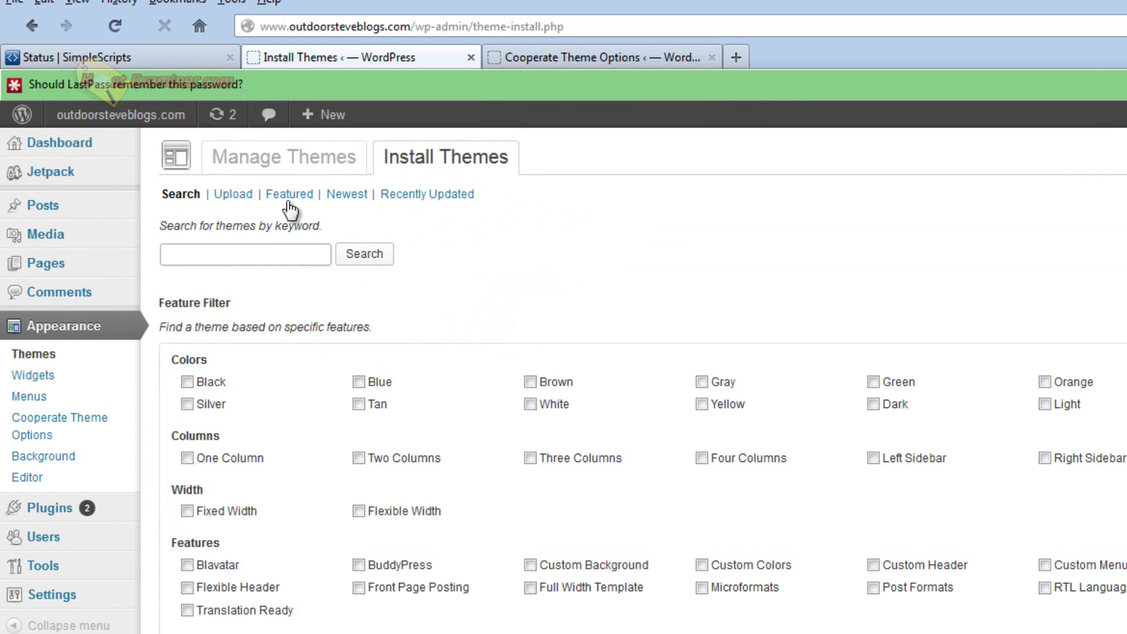
click(228, 198)
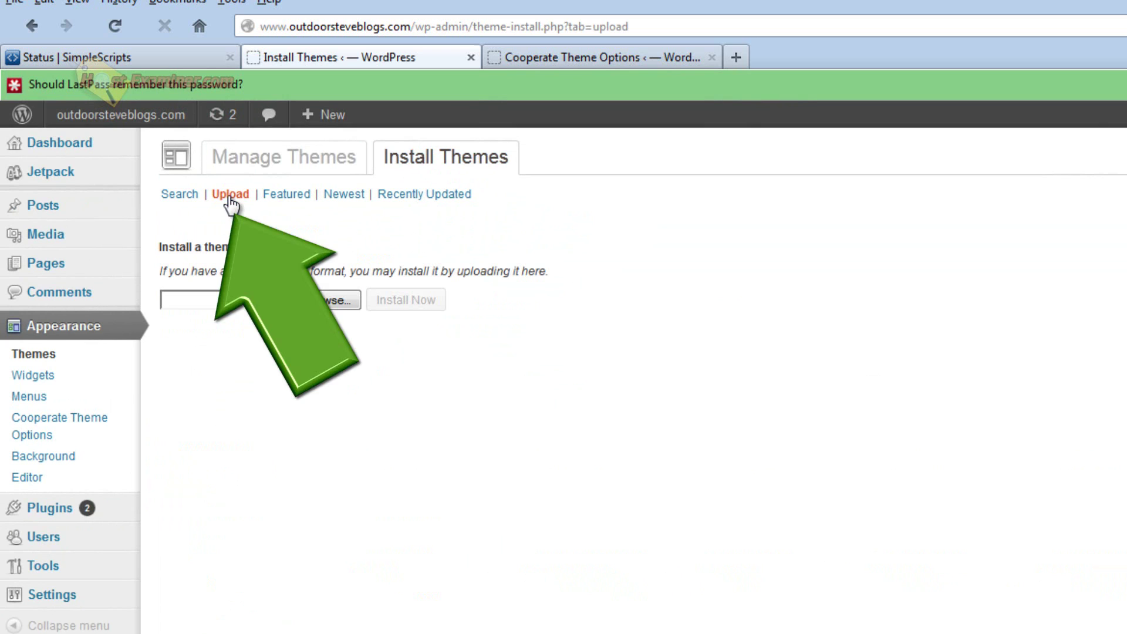
click(330, 300)
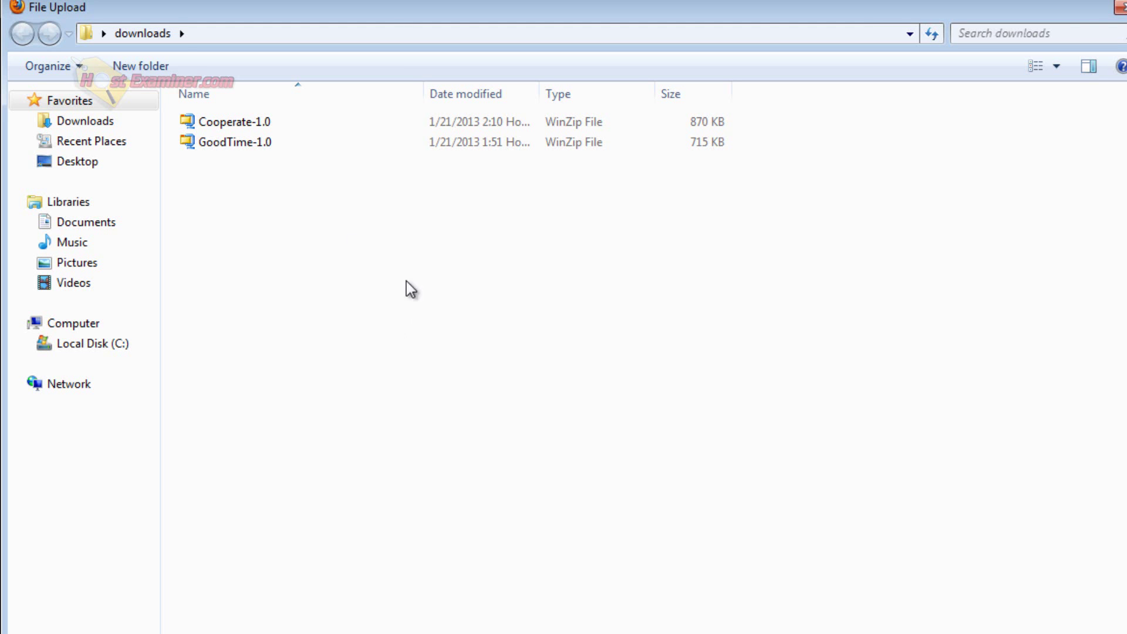
Step: Cancel the file picker, Google 'free wordpress themes' and open the NewWpThemes.com result
click(1120, 7)
click(618, 59)
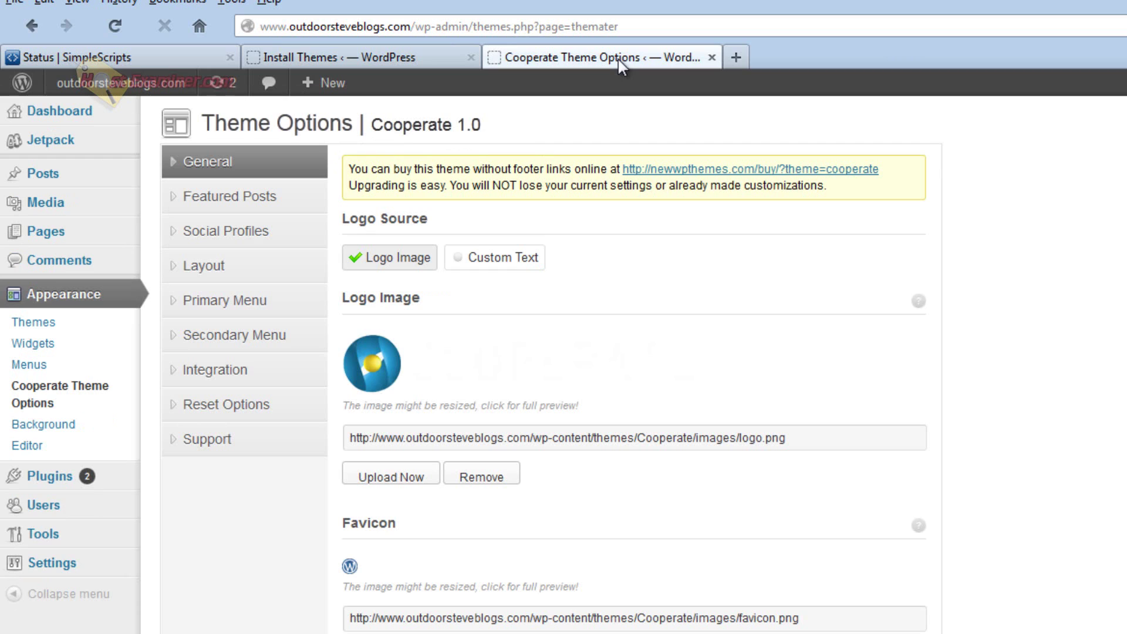
click(739, 61)
text(gle.com)
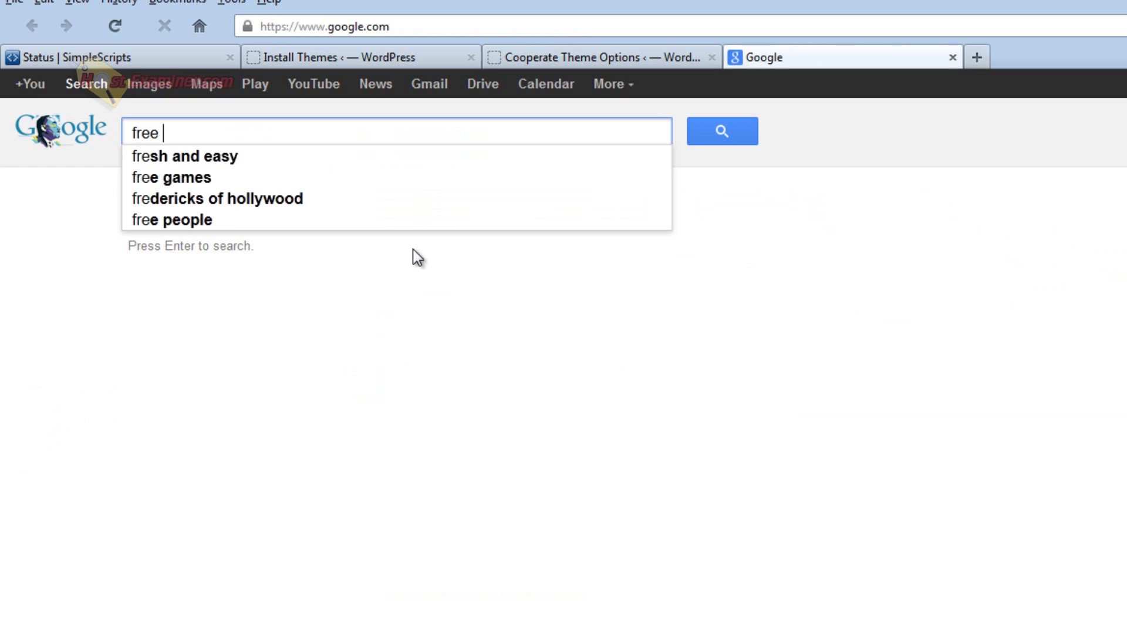
text(wordpress themes)
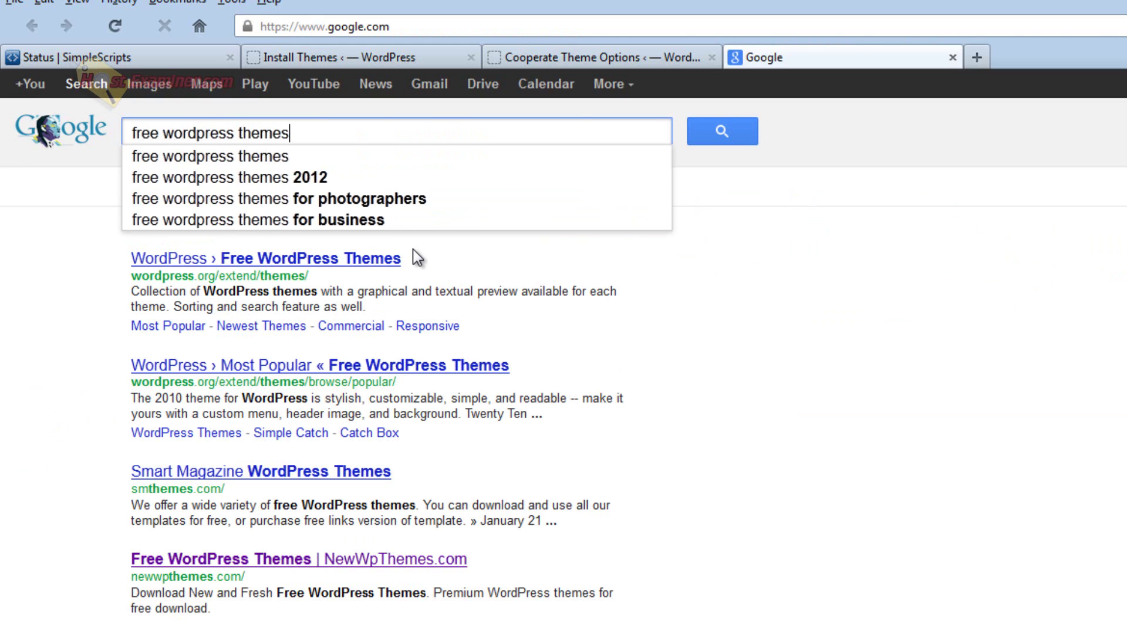
key(Return)
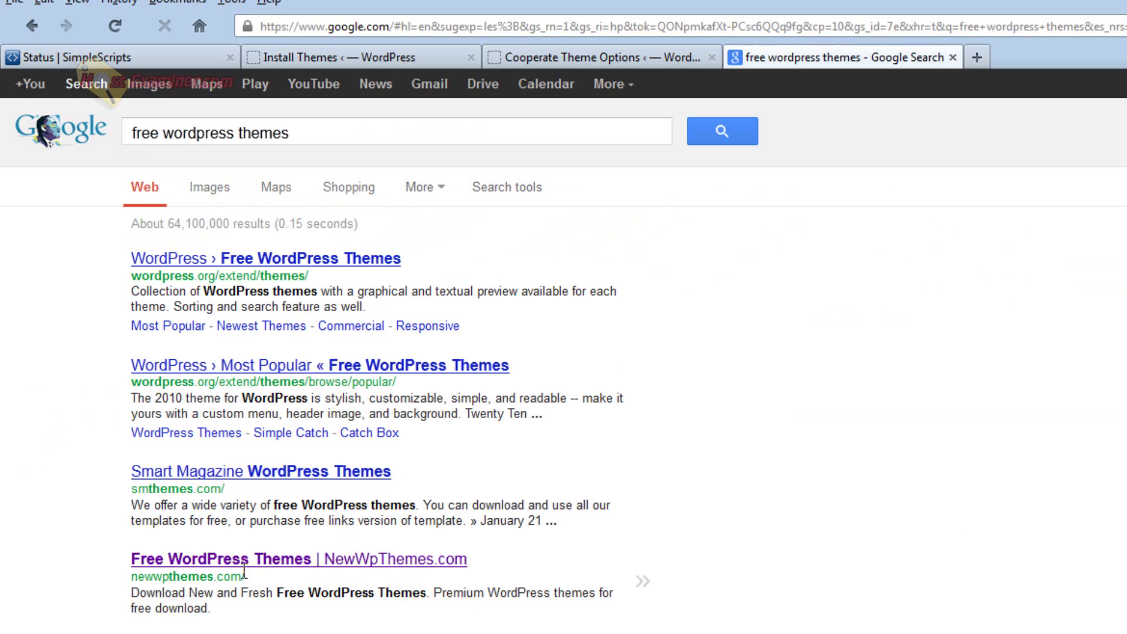
click(255, 564)
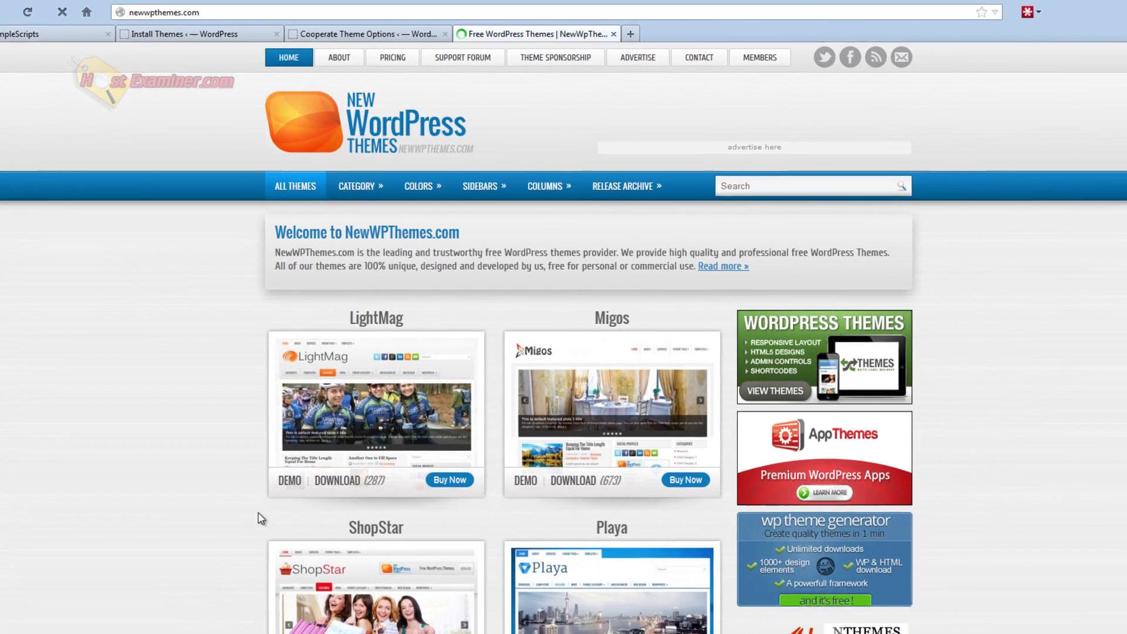
scroll(158, 395, down, 5)
scroll(158, 395, down, 3)
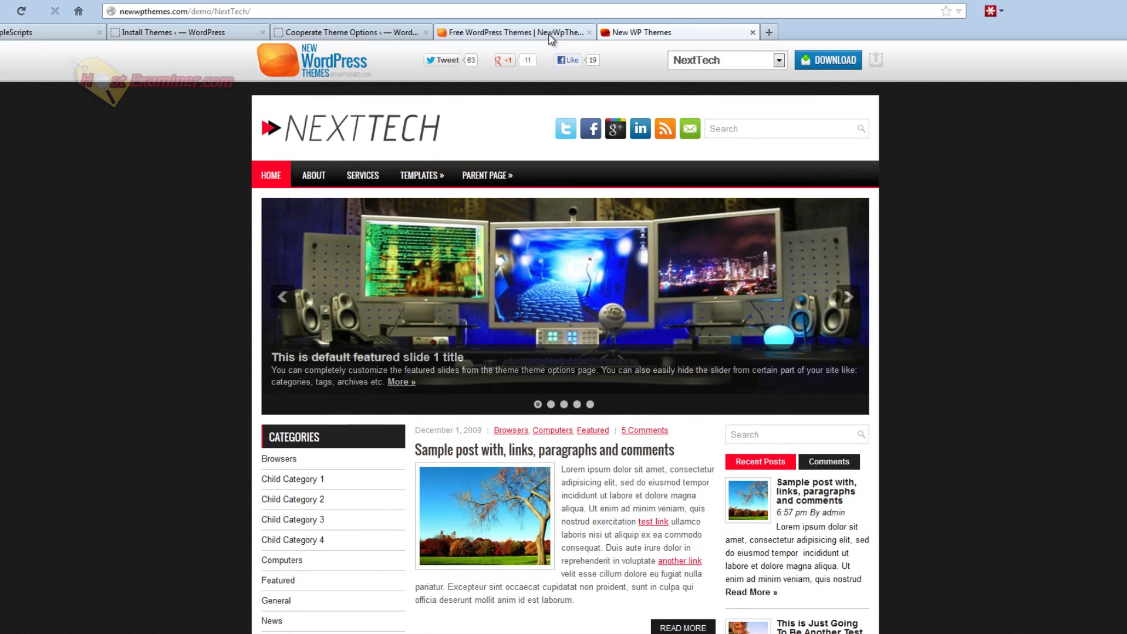
Step: Download and save the NextTech theme zip from the free themes listing
click(555, 33)
click(321, 350)
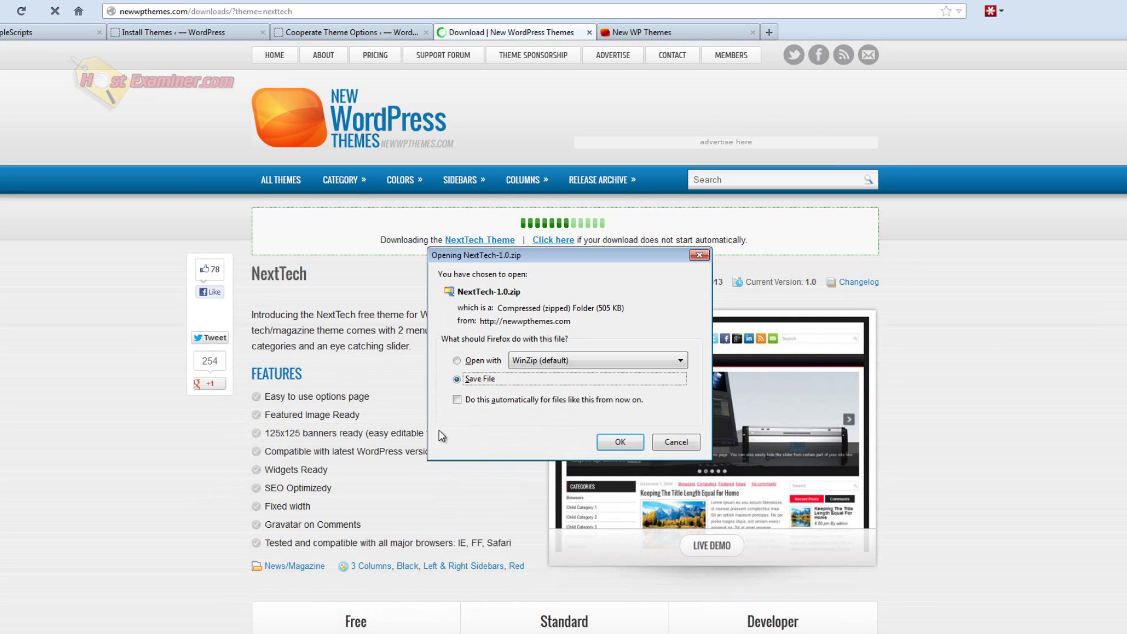
click(610, 444)
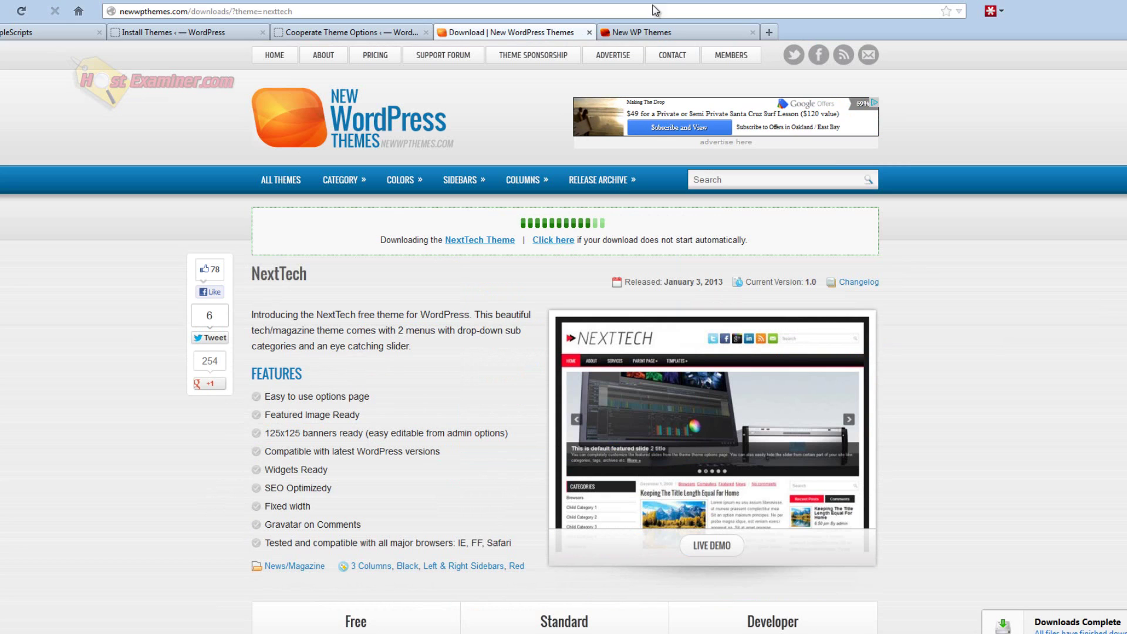
Step: Install the NextTech-1.0 theme from the Desktop and activate it
click(588, 34)
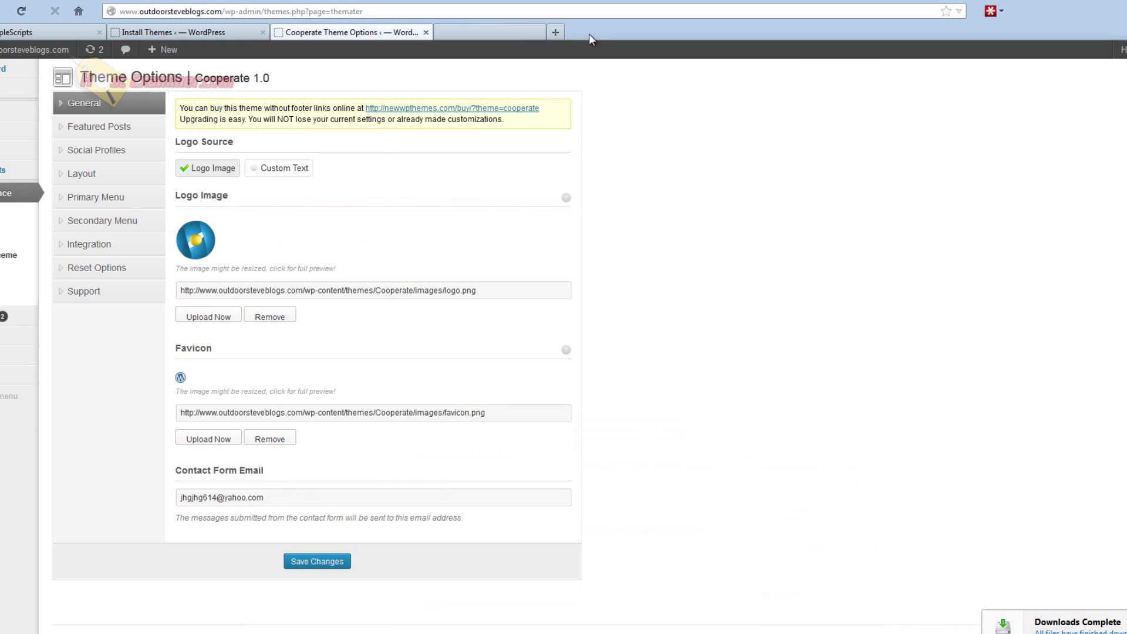
click(157, 32)
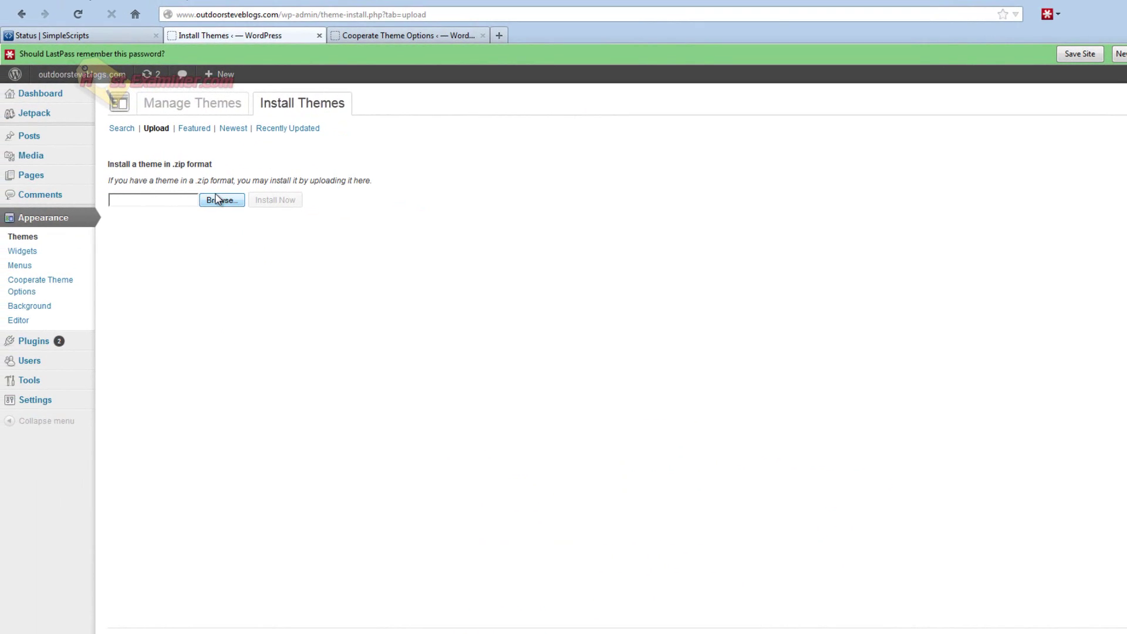
click(218, 200)
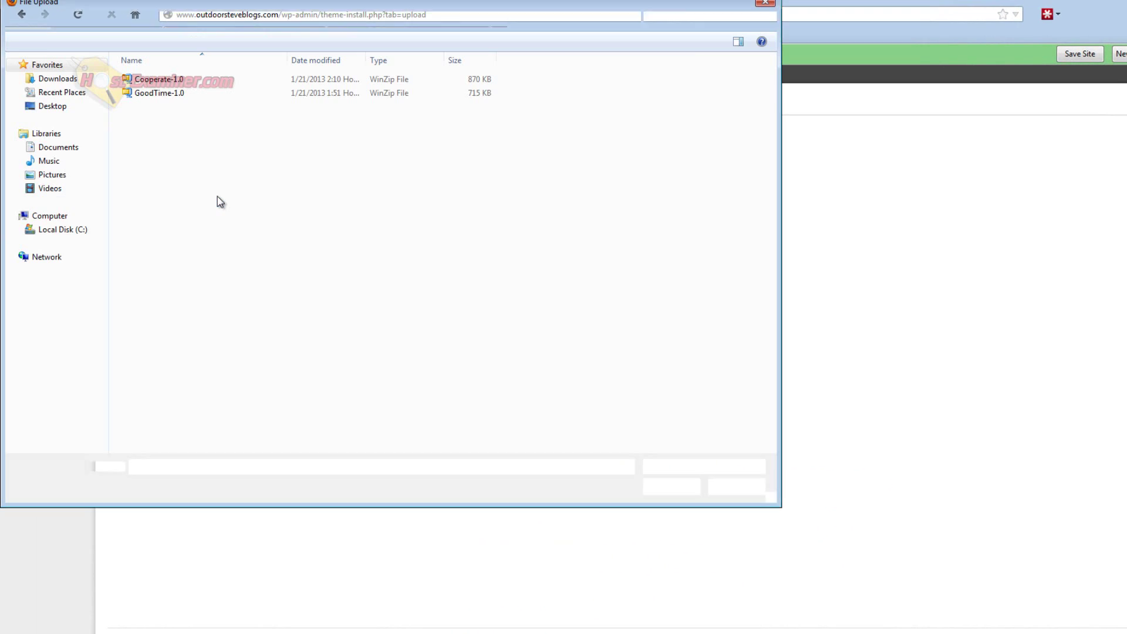
click(52, 107)
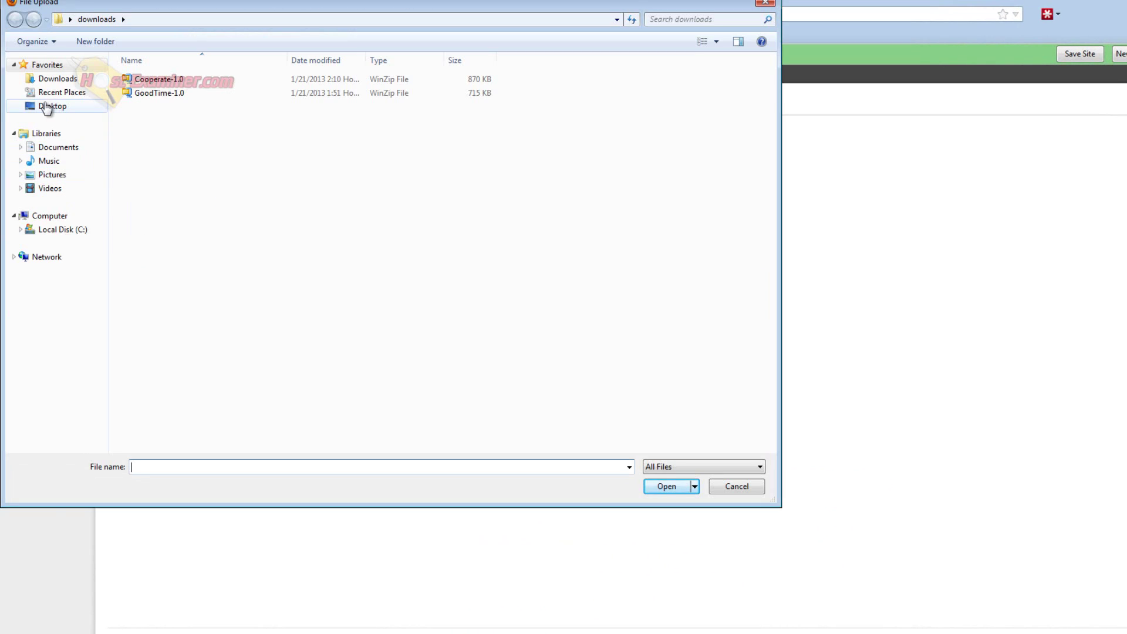
scroll(432, 189, down, 5)
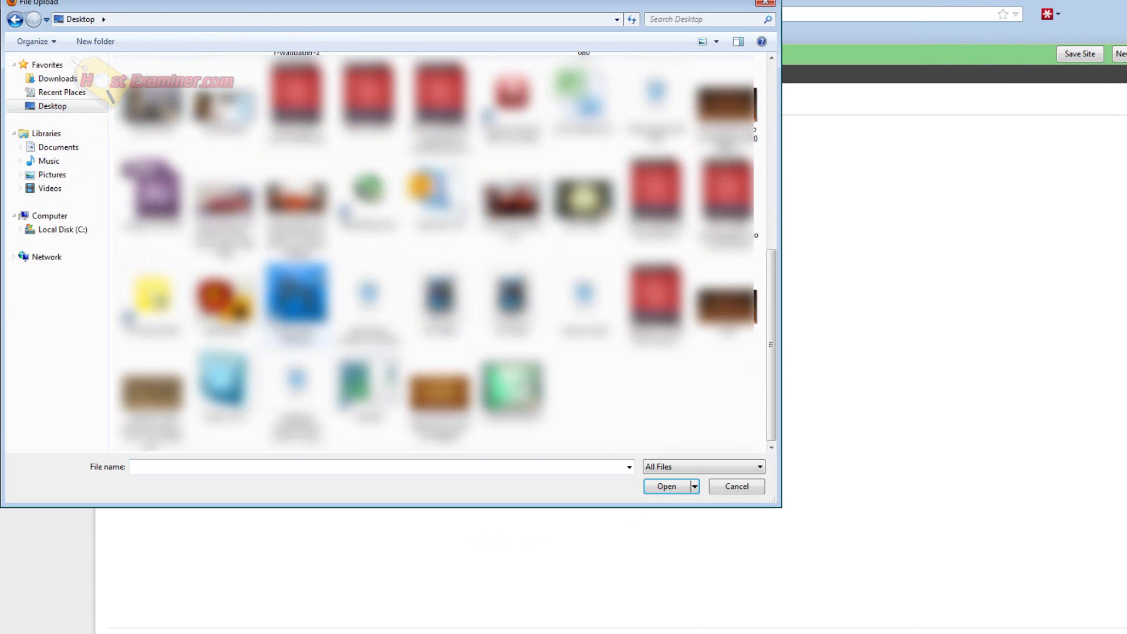
click(431, 190)
double_click(434, 188)
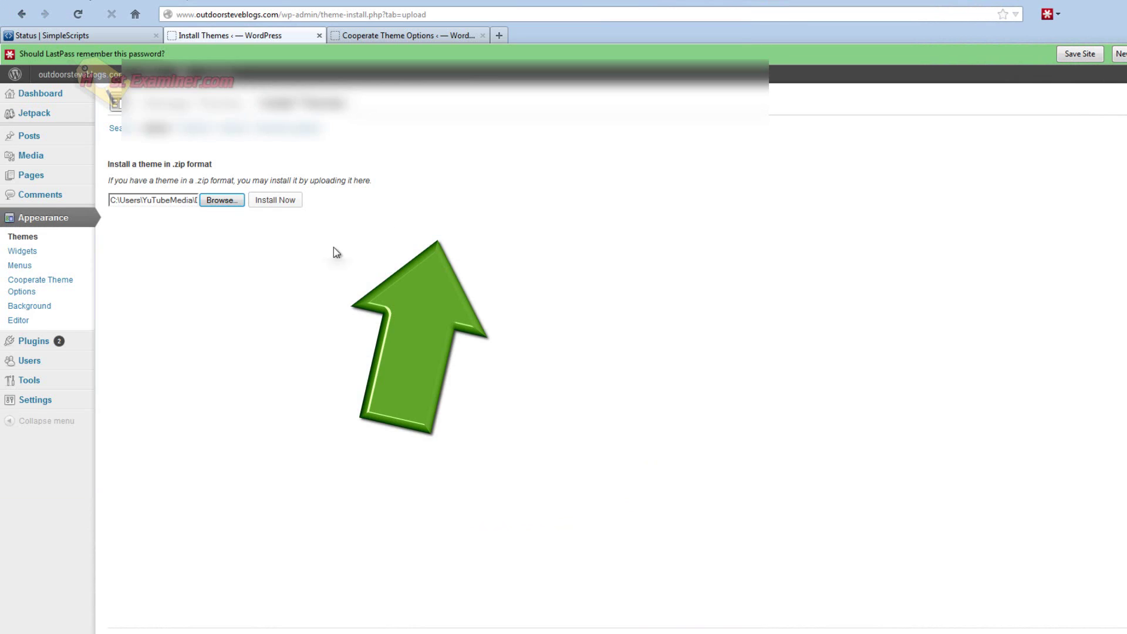
click(271, 203)
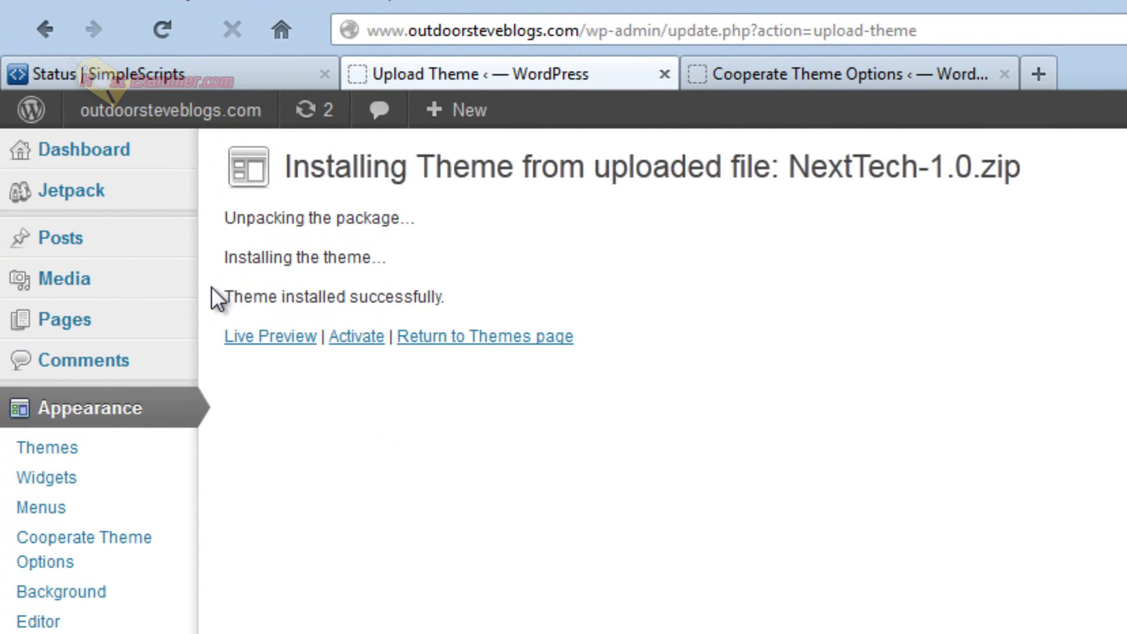
click(352, 341)
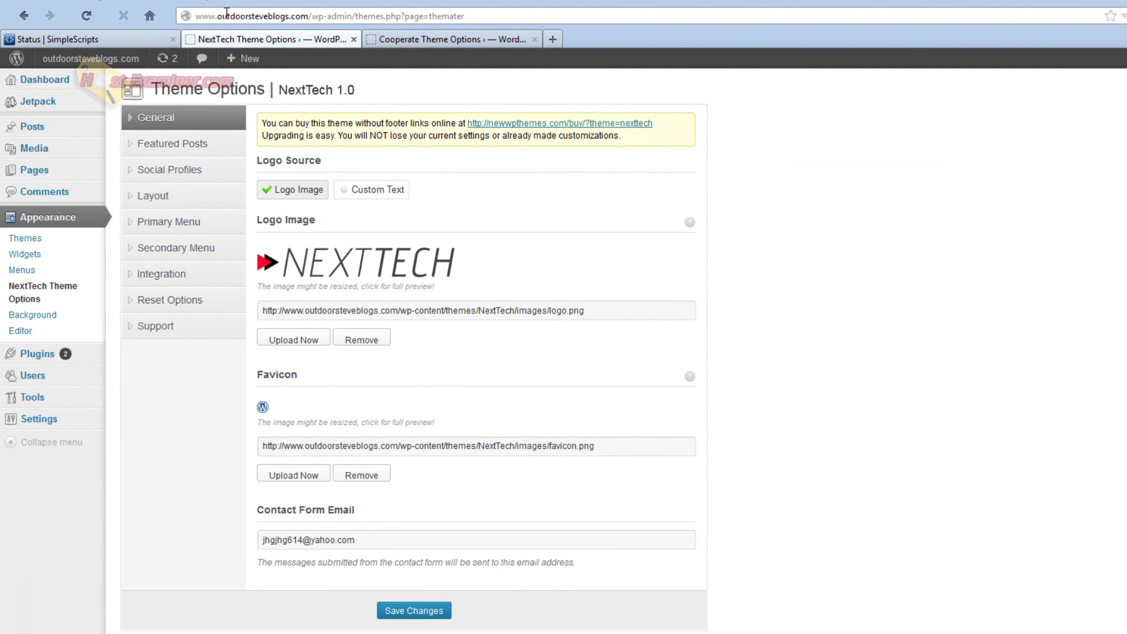
Step: Trim the admin path from the address, leaving just the site domain
click(309, 16)
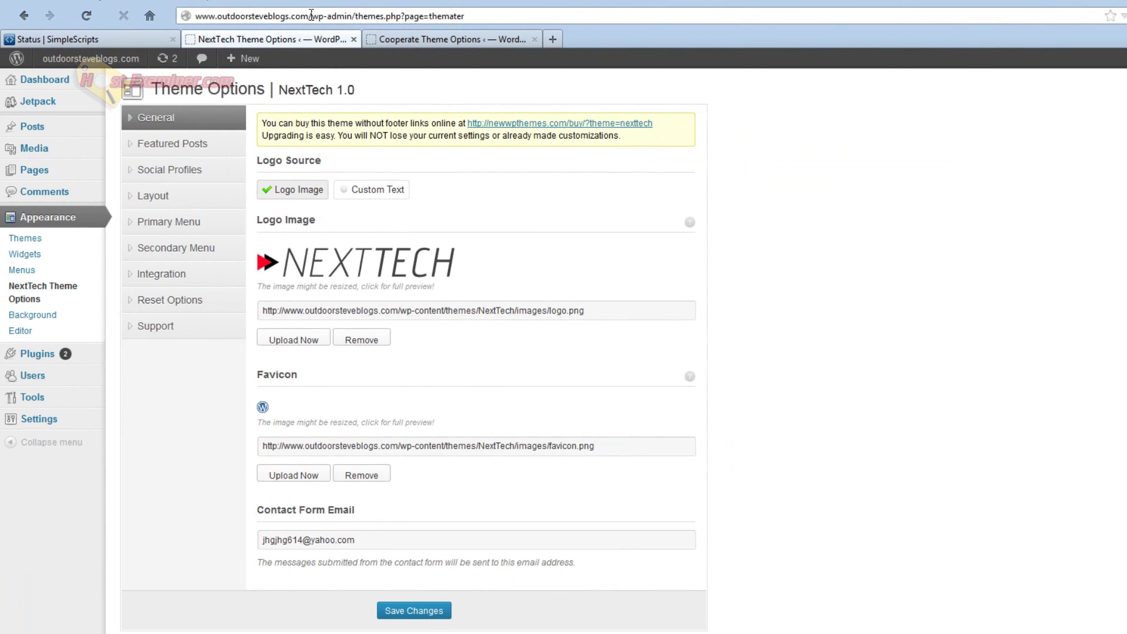
drag(310, 16, 866, 53)
key(BackSpace)
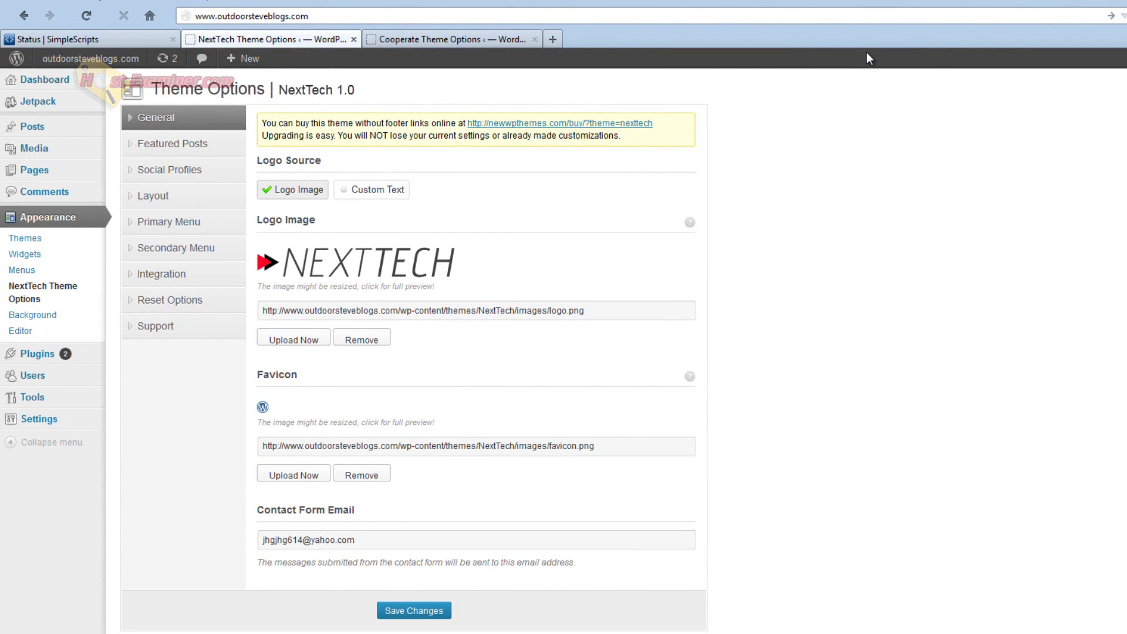
key(Return)
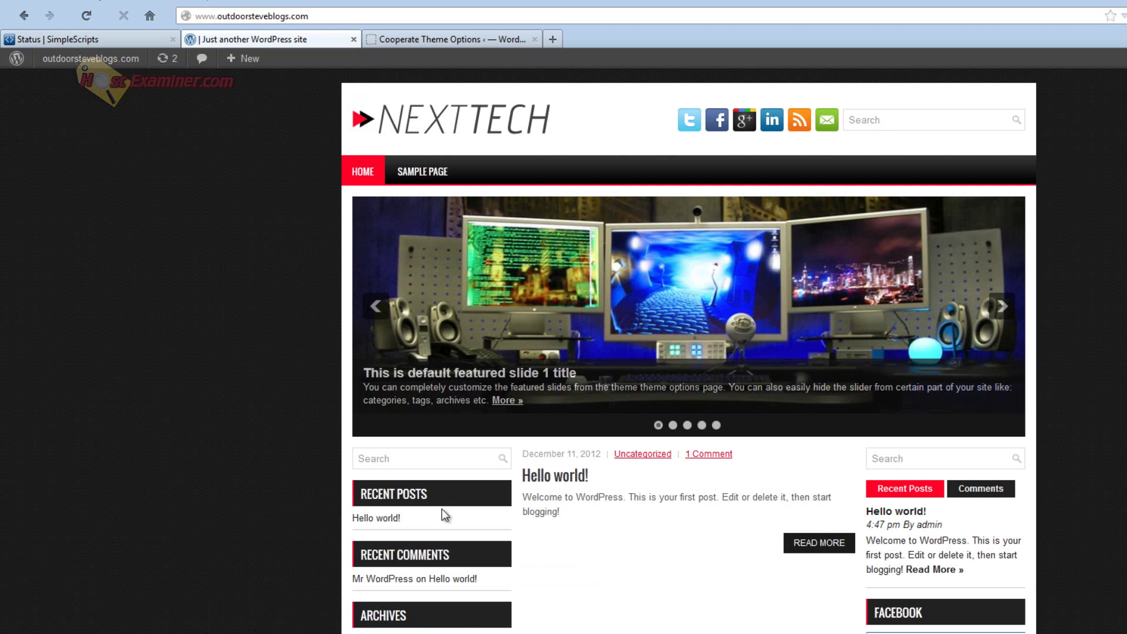
scroll(421, 435, down, 2)
scroll(528, 471, down, 2)
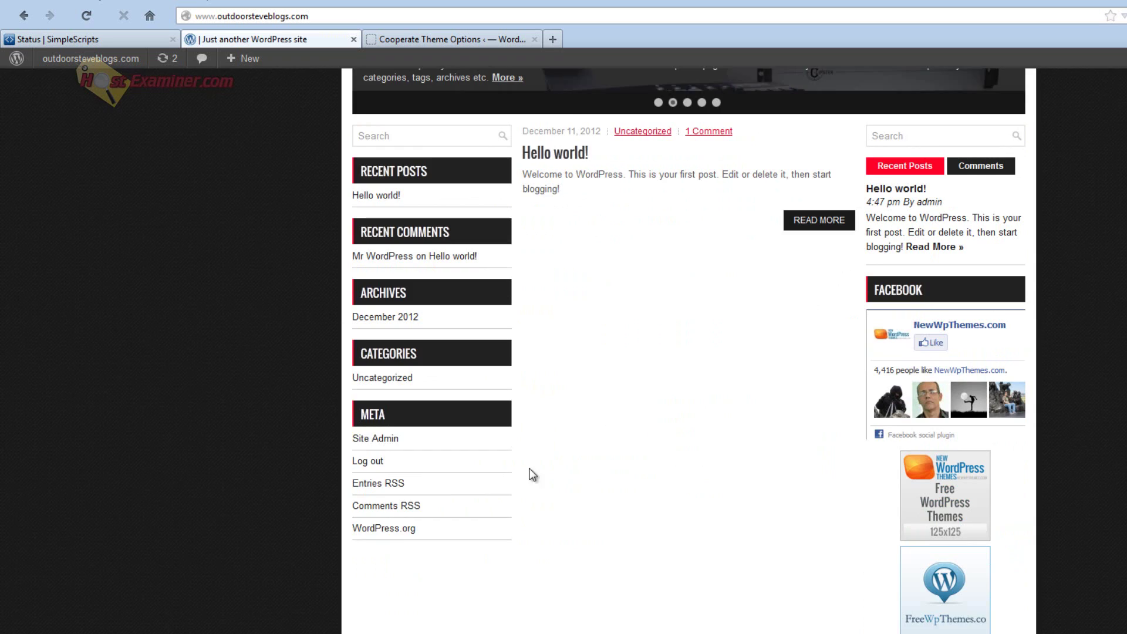
scroll(420, 491, up, 2)
scroll(432, 489, up, 2)
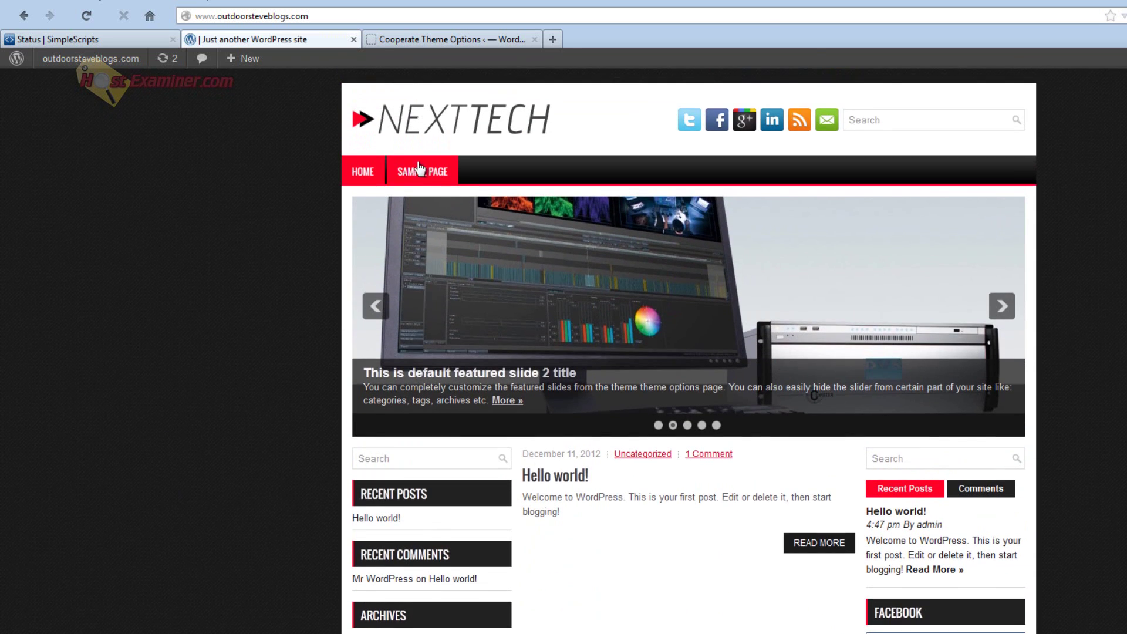
scroll(398, 237, down, 3)
scroll(181, 508, up, 3)
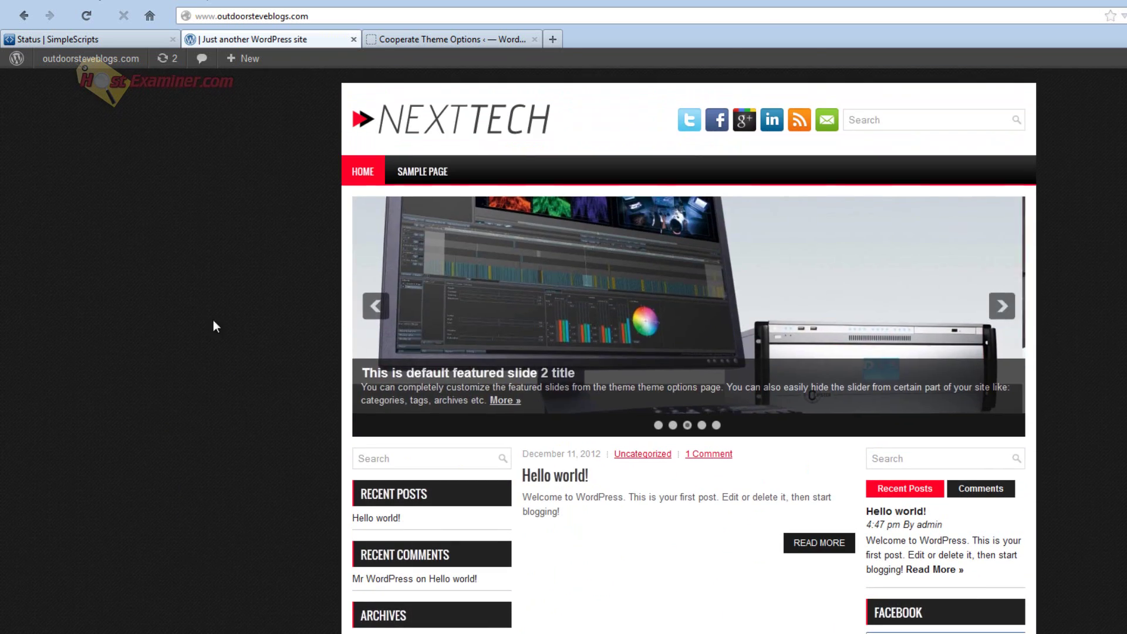